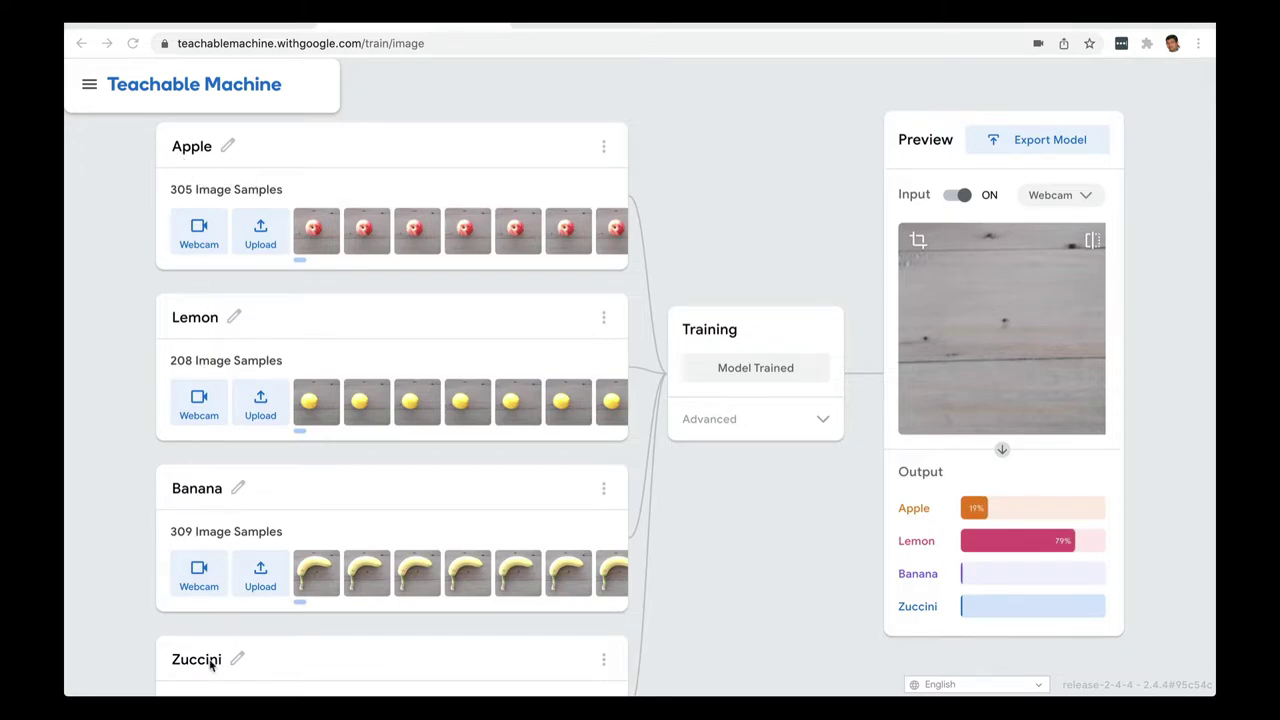
{"action": "scroll", "coordinate": [210, 665], "scroll_direction": "down", "scroll_amount": 3}
{"action": "scroll", "coordinate": [210, 665], "scroll_direction": "up", "scroll_amount": 2}
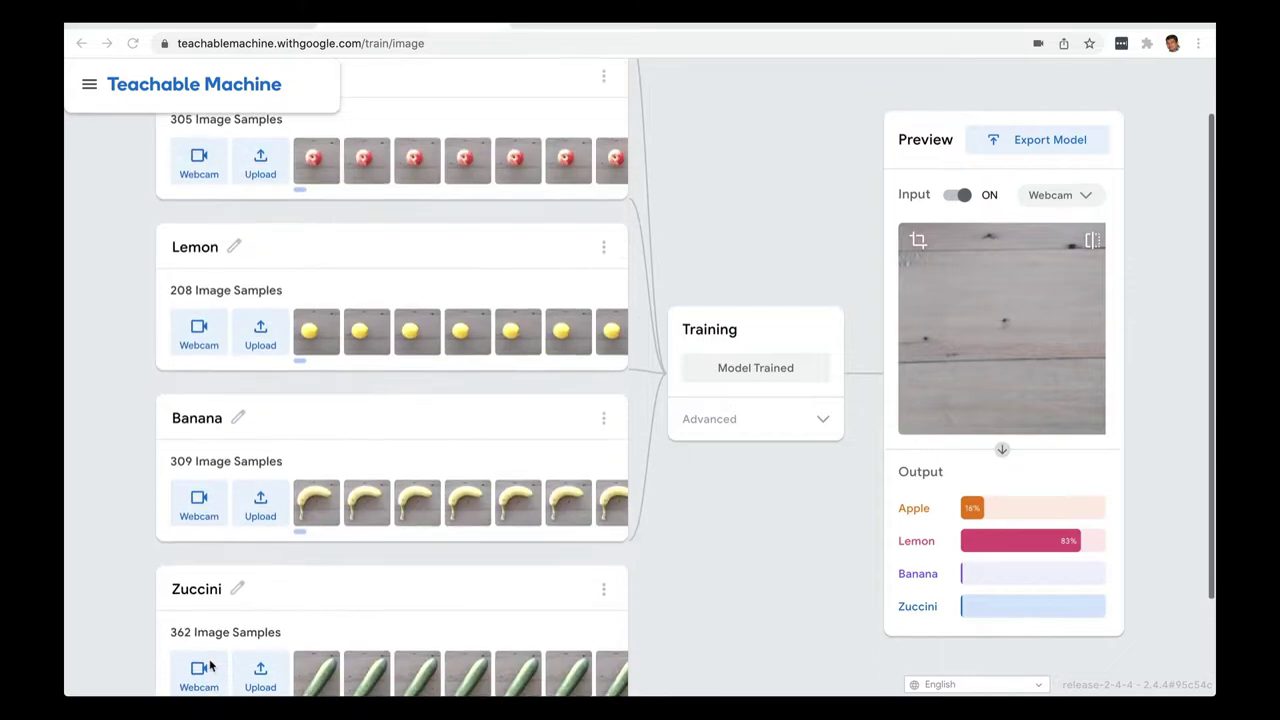
{"action": "scroll", "coordinate": [210, 665], "scroll_direction": "up", "scroll_amount": 1}
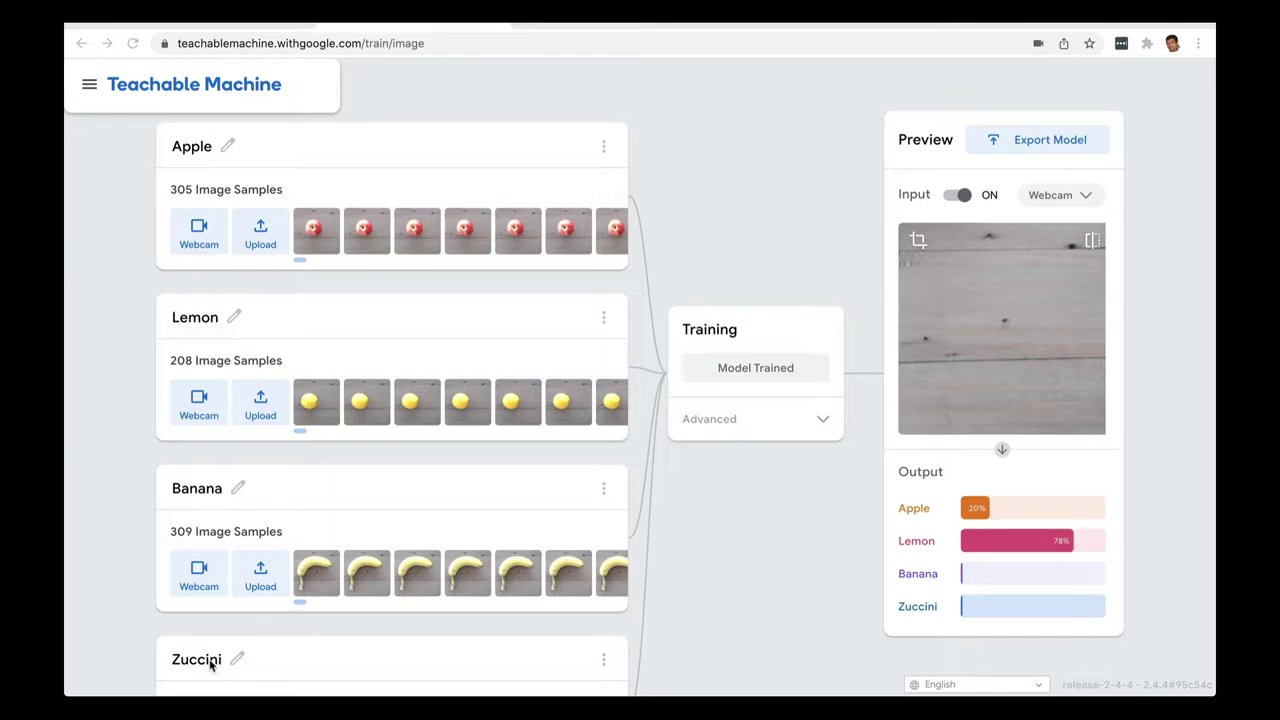
{"action": "scroll", "coordinate": [207, 281], "scroll_direction": "down", "scroll_amount": 1}
{"action": "scroll", "coordinate": [207, 281], "scroll_direction": "up", "scroll_amount": 1}
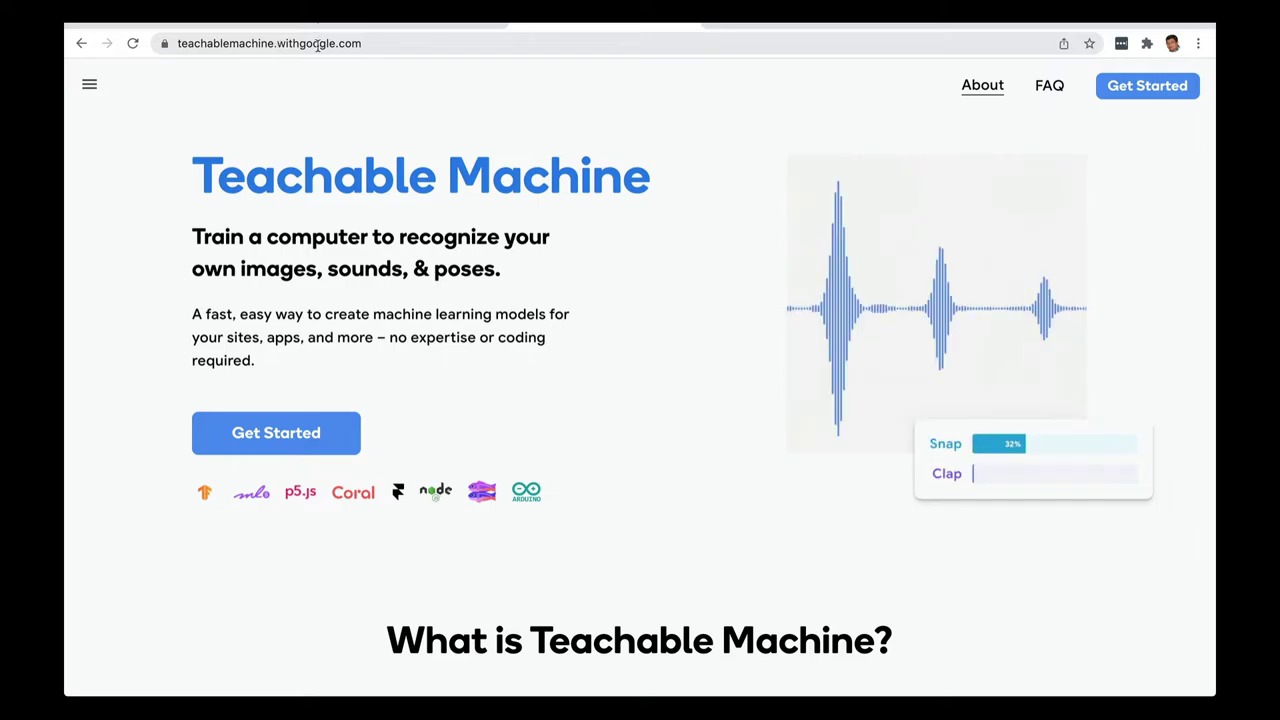
Start a new image project from the Teachable Machine home page.
{"action": "left_click", "coordinate": [297, 435]}
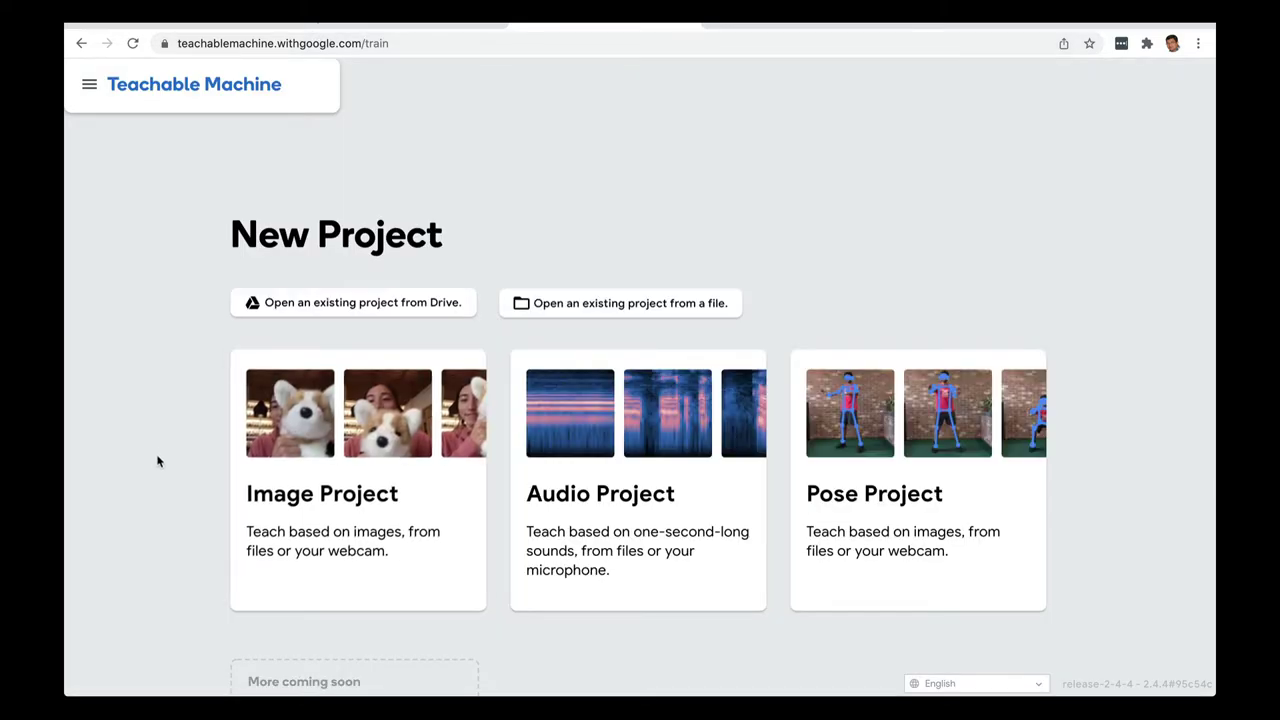
{"action": "scroll", "coordinate": [155, 450], "scroll_direction": "down", "scroll_amount": 3}
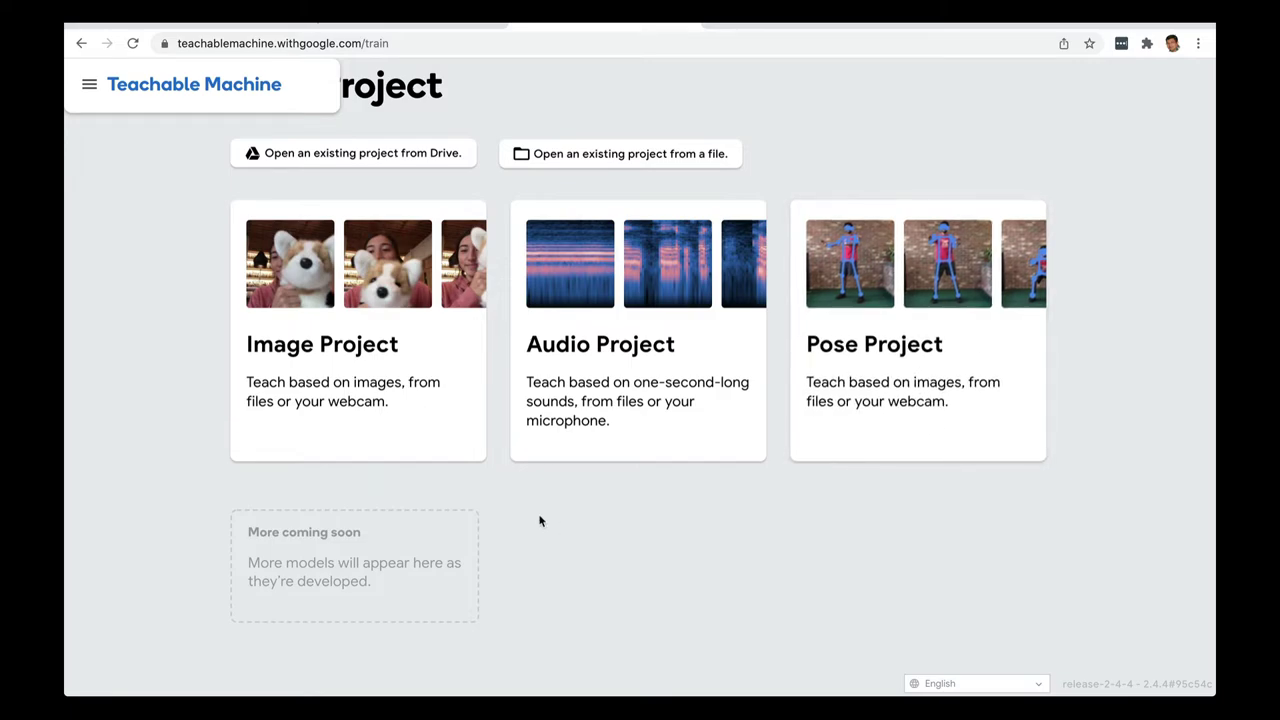
{"action": "left_click", "coordinate": [322, 356]}
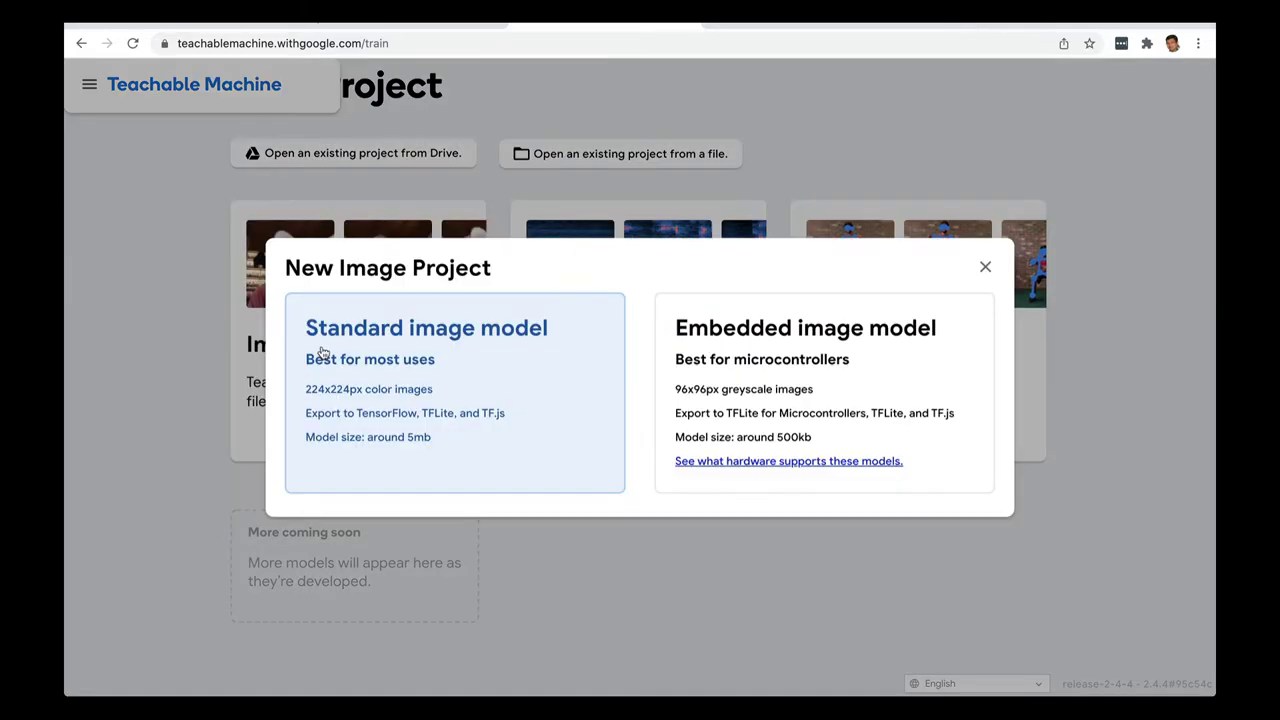
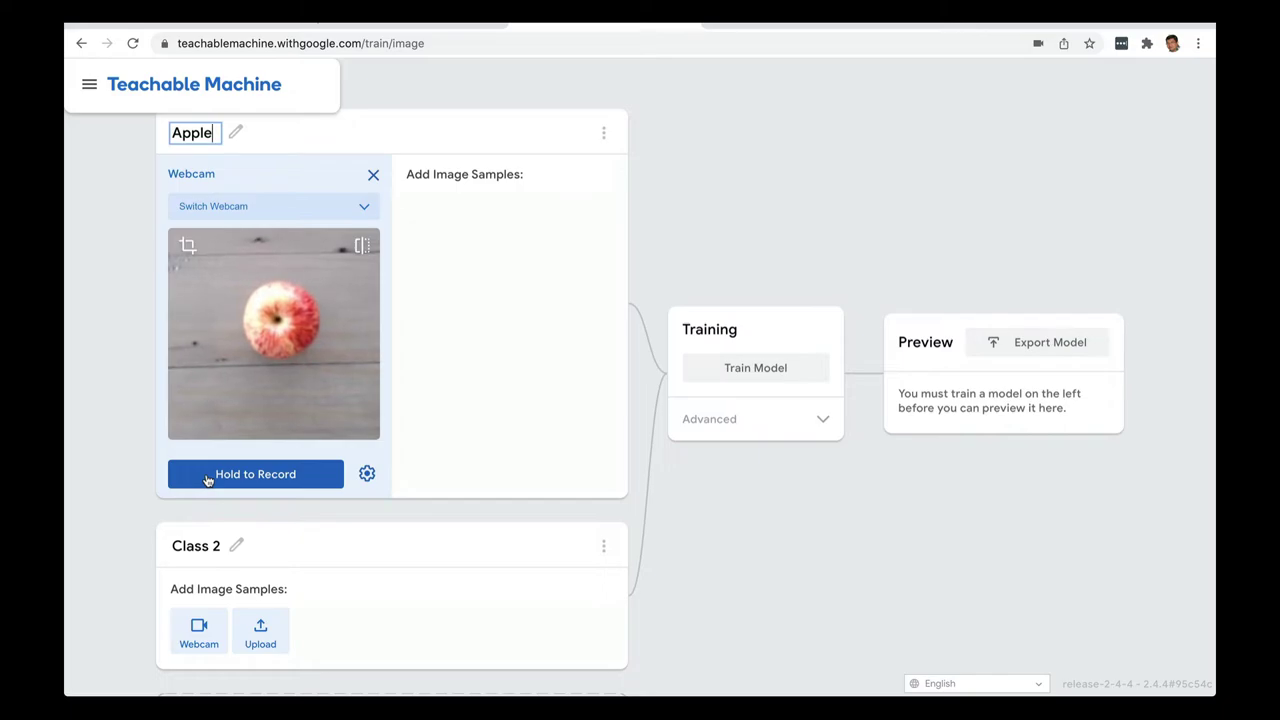
Record a continuous series of webcam image samples of the apple for the Apple class.
{"action": "left_click_drag", "start_coordinate": [207, 479], "coordinate": [207, 479]}
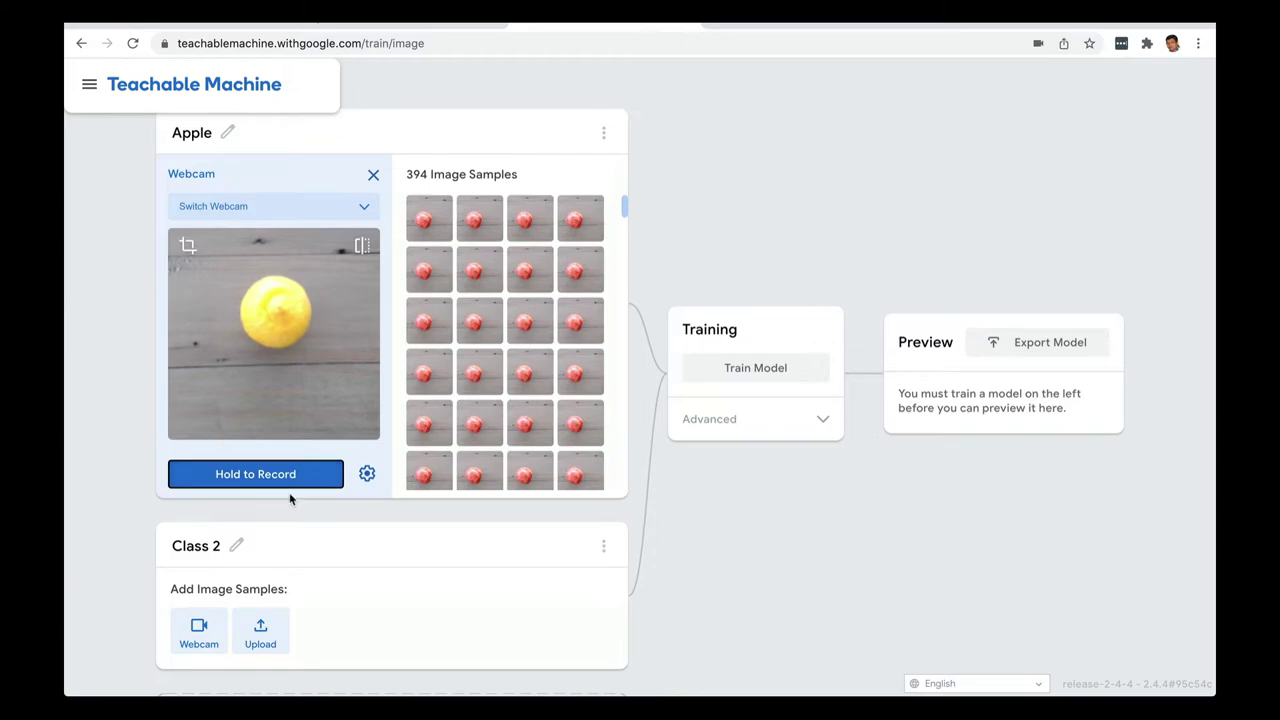
Rename Class 2 as Lemon and record a continuous series of webcam image samples of the lemon for it.
{"action": "scroll", "coordinate": [301, 563], "scroll_direction": "down", "scroll_amount": 1}
{"action": "left_click", "coordinate": [215, 464]}
{"action": "type", "text": "Lemon"}
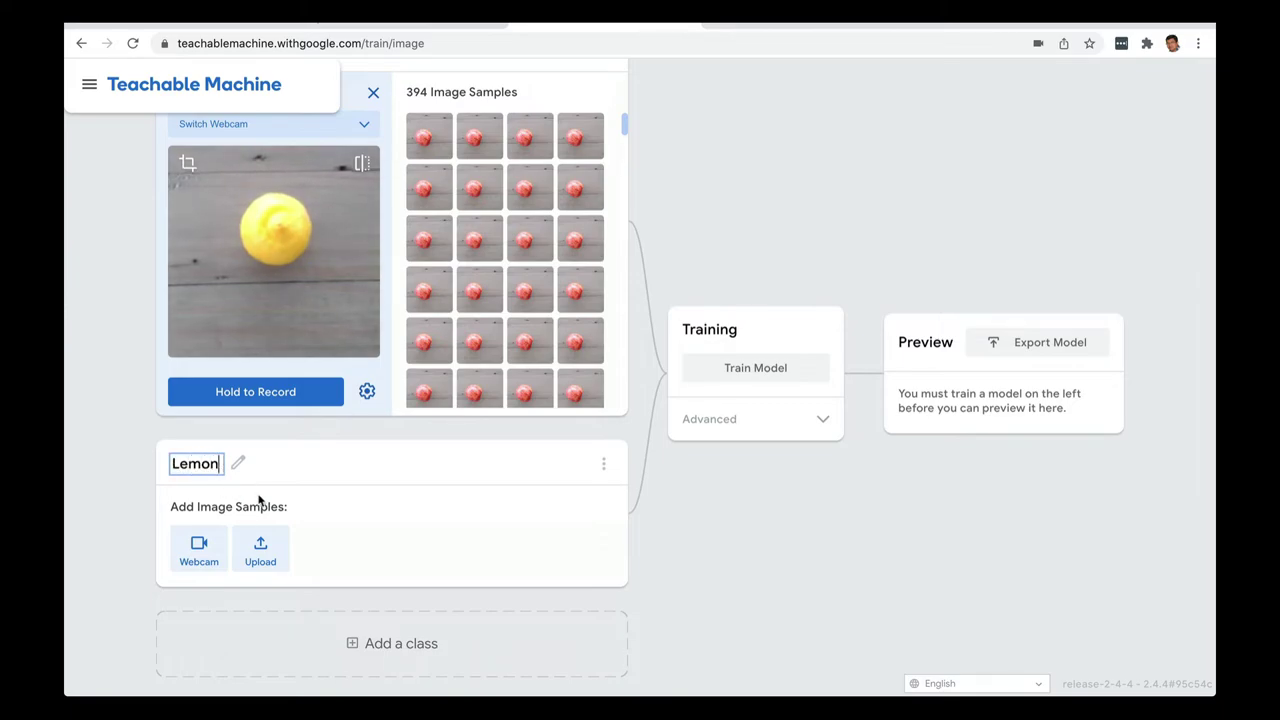
{"action": "left_click", "coordinate": [197, 548]}
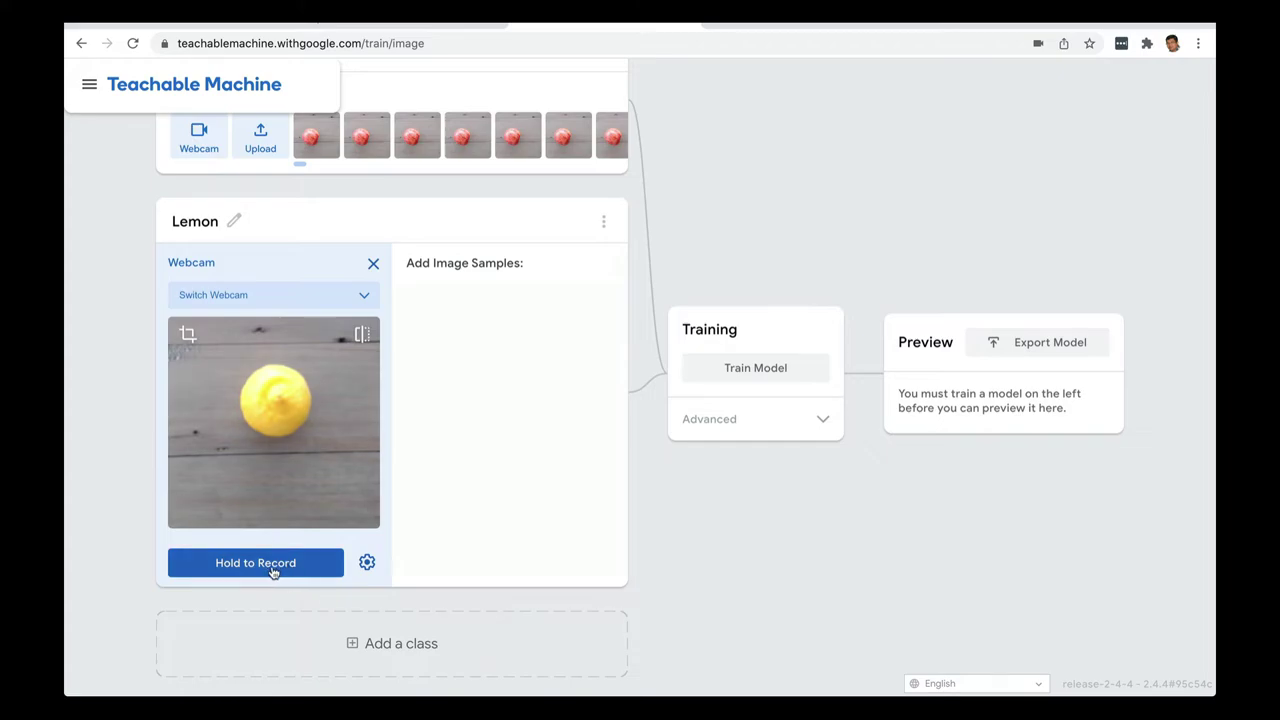
{"action": "left_click_drag", "start_coordinate": [245, 571], "coordinate": [245, 571]}
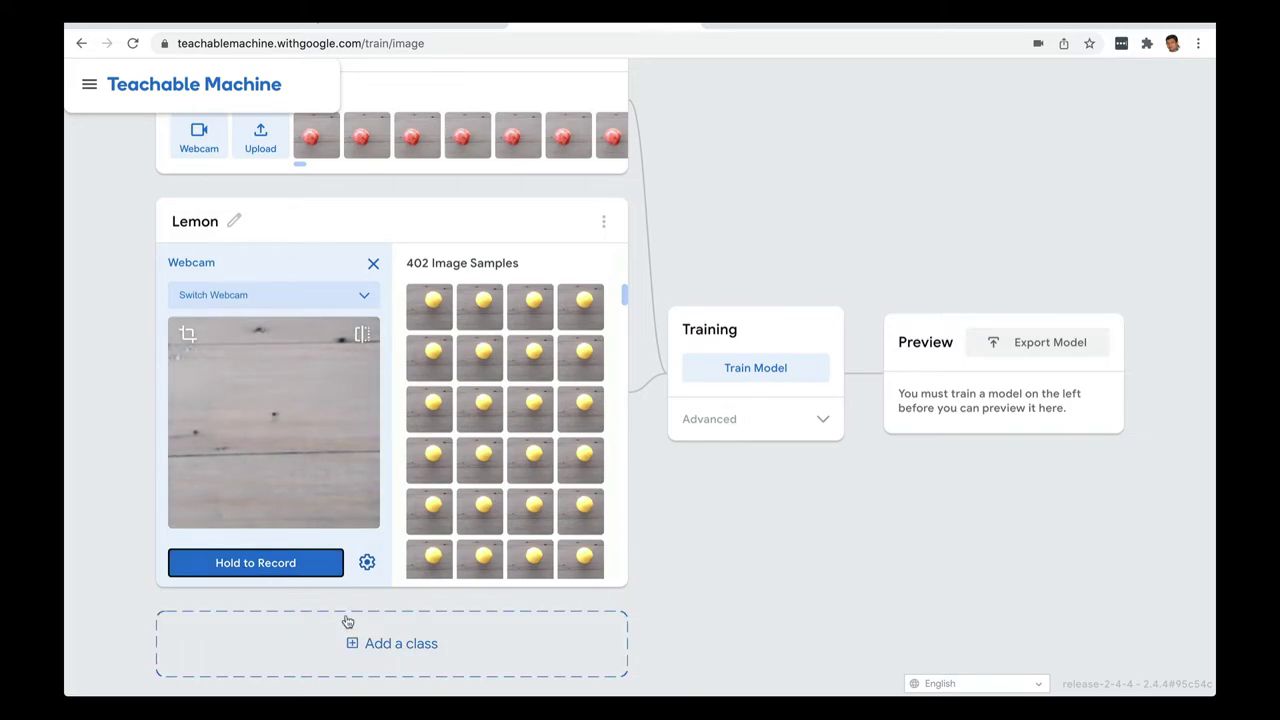
Add a third class named Banana and record a continuous series of webcam image samples of the banana for it.
{"action": "left_click", "coordinate": [371, 648]}
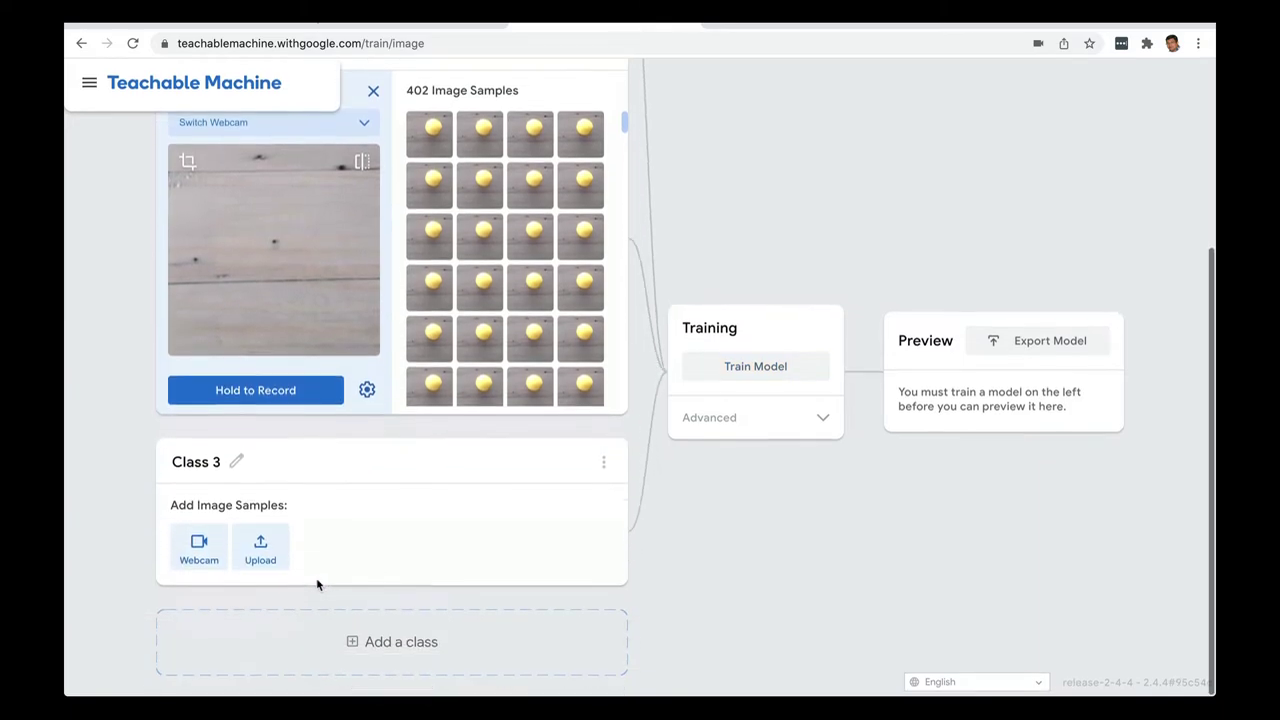
{"action": "left_click", "coordinate": [200, 463]}
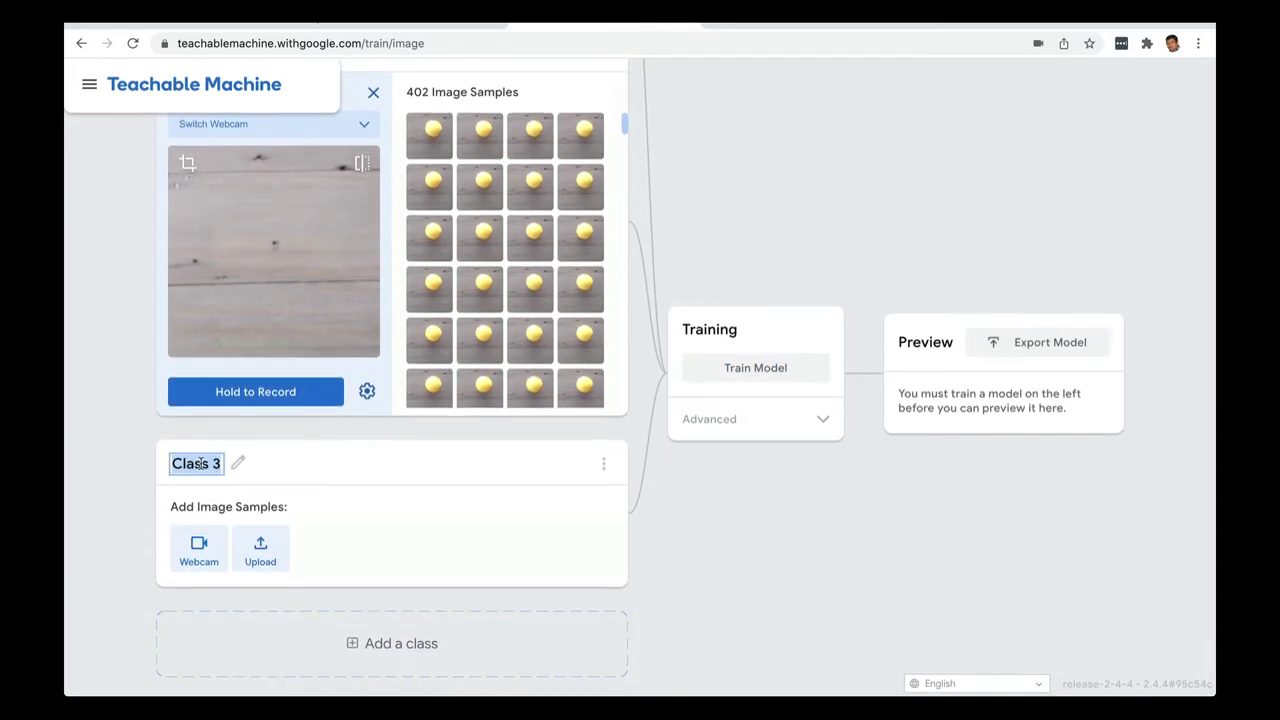
{"action": "type", "text": "Banana"}
{"action": "left_click", "coordinate": [100, 514]}
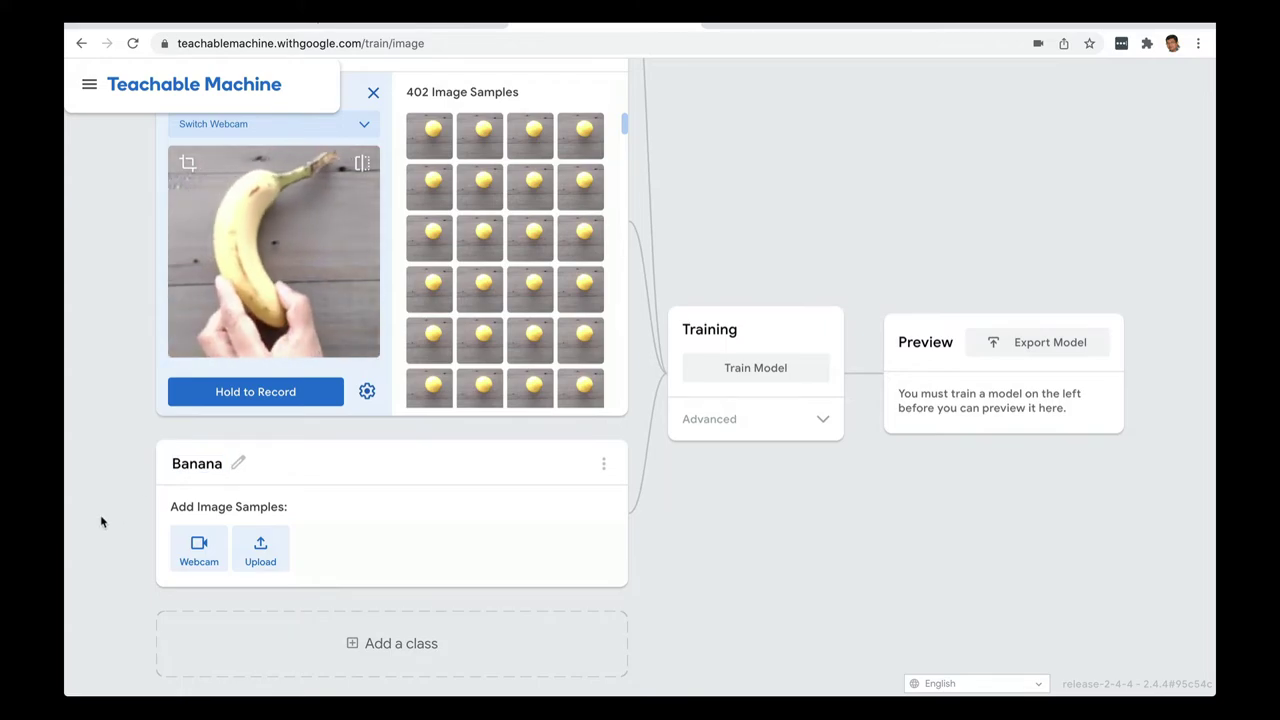
{"action": "scroll", "coordinate": [70, 560], "scroll_direction": "up", "scroll_amount": 1}
{"action": "scroll", "coordinate": [75, 565], "scroll_direction": "down", "scroll_amount": 1}
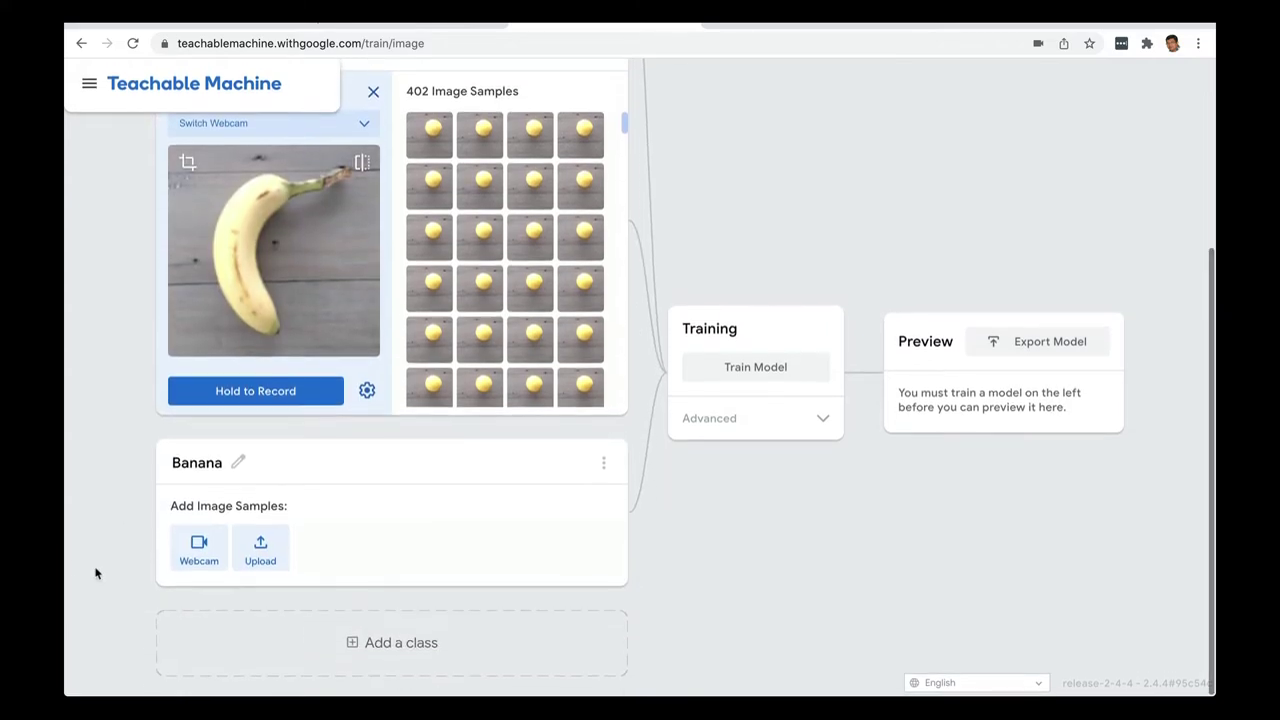
{"action": "left_click", "coordinate": [199, 548]}
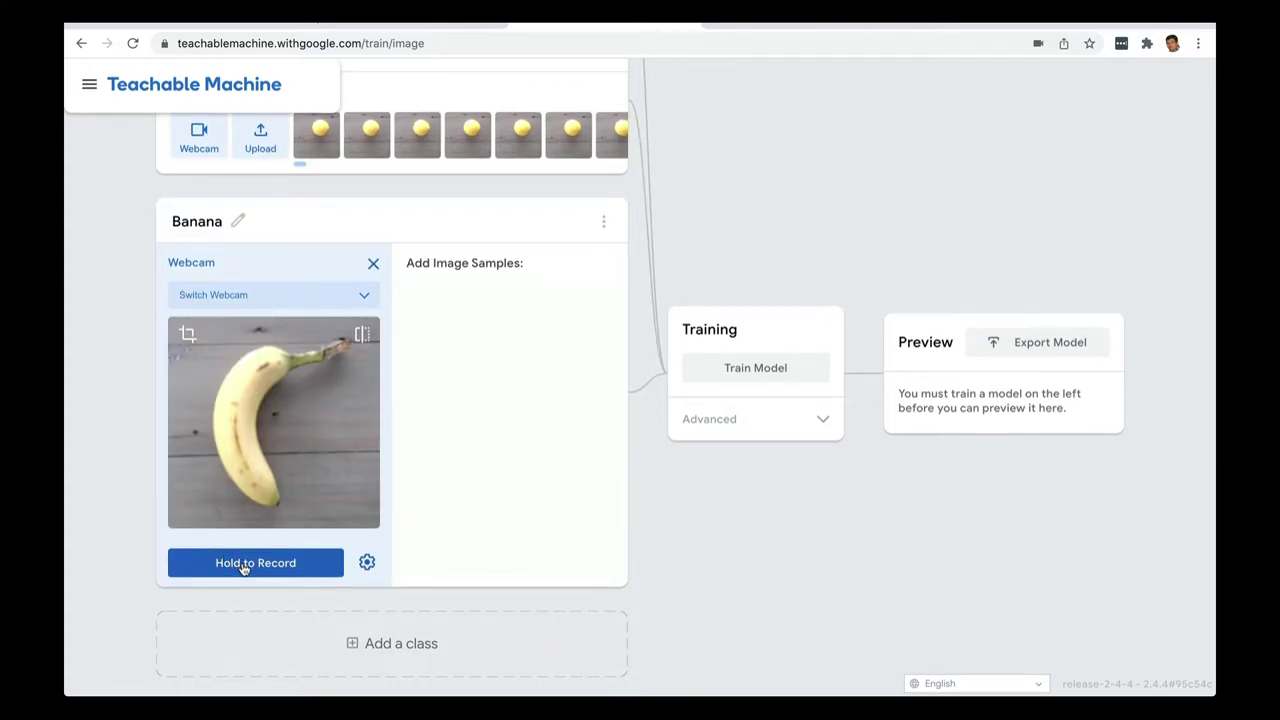
{"action": "left_click_drag", "start_coordinate": [243, 566], "coordinate": [243, 566]}
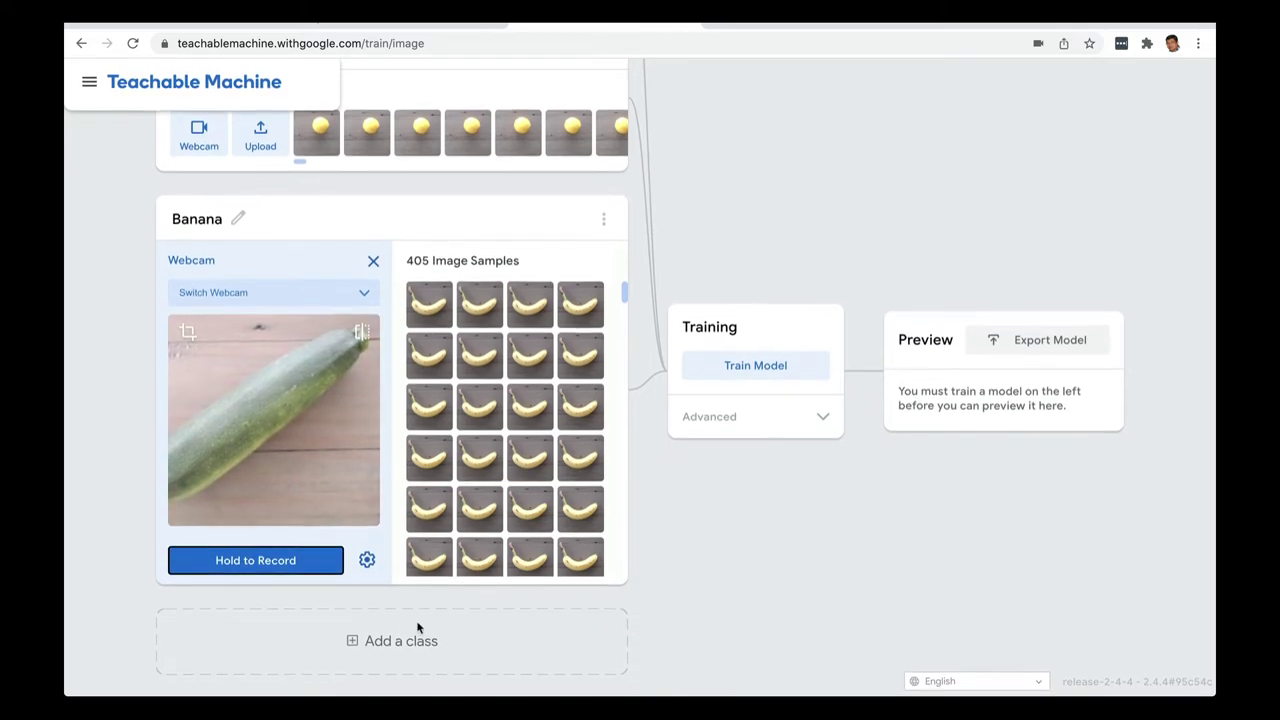
Add a fourth class named Zuccini and record a continuous series of webcam image samples of the zucchini for it.
{"action": "left_click", "coordinate": [402, 658]}
{"action": "scroll", "coordinate": [380, 640], "scroll_direction": "down", "scroll_amount": 2}
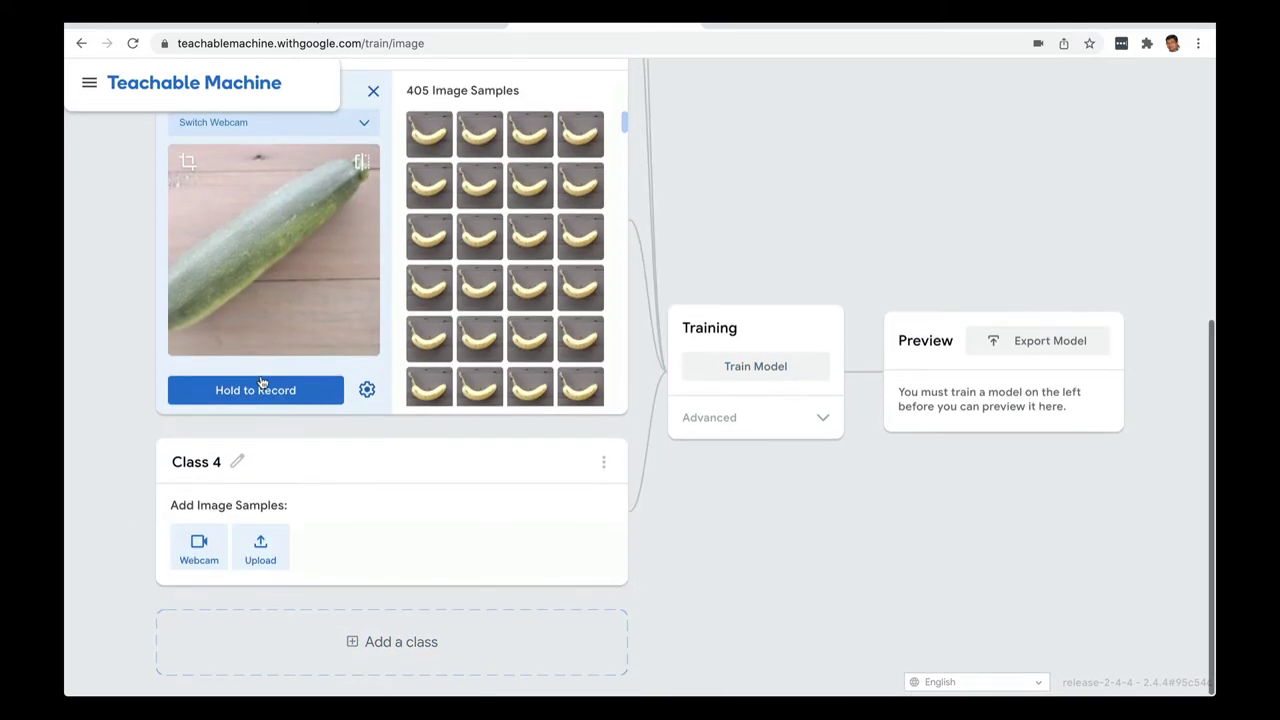
{"action": "left_click", "coordinate": [205, 463]}
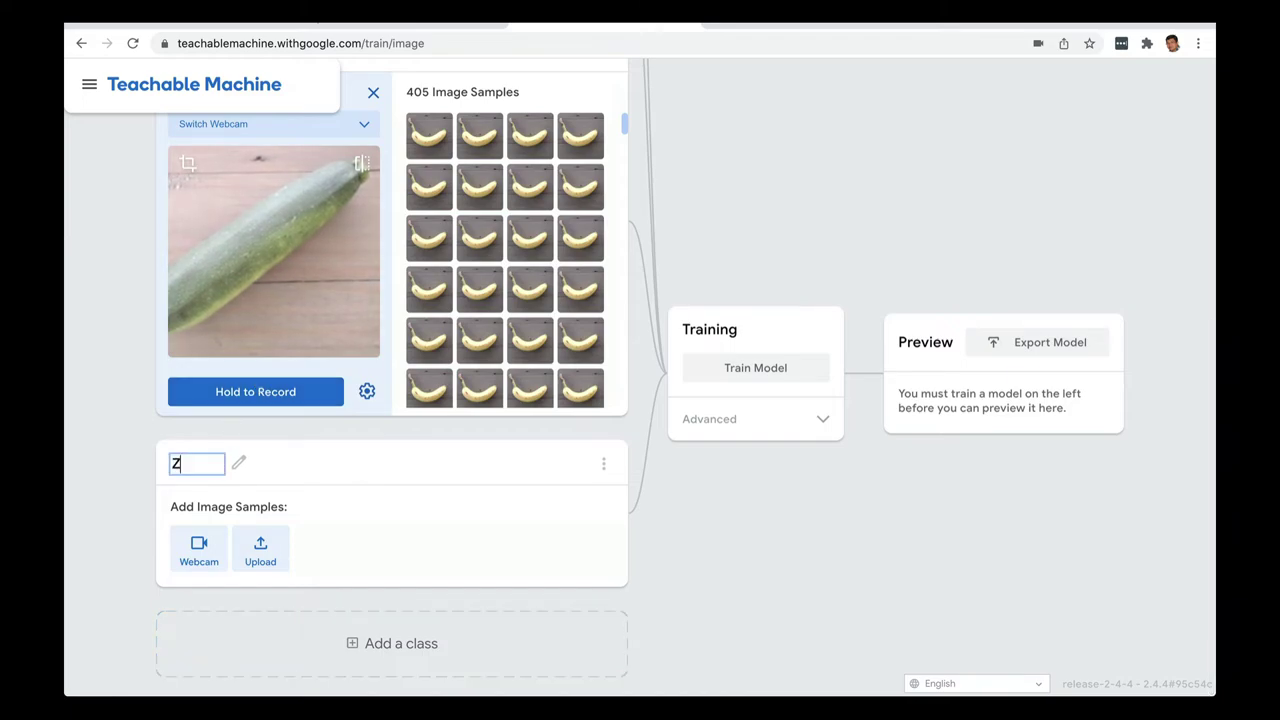
{"action": "left_click", "coordinate": [199, 548]}
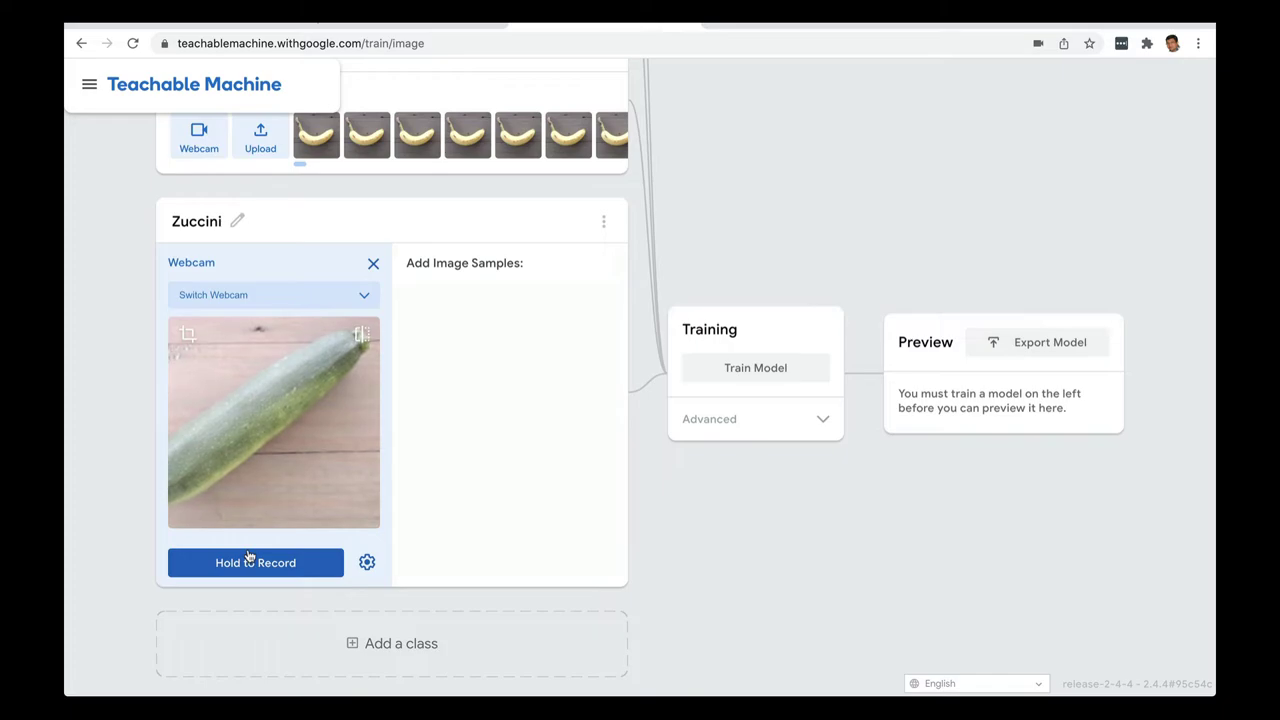
{"action": "left_click_drag", "start_coordinate": [243, 568], "coordinate": [245, 565]}
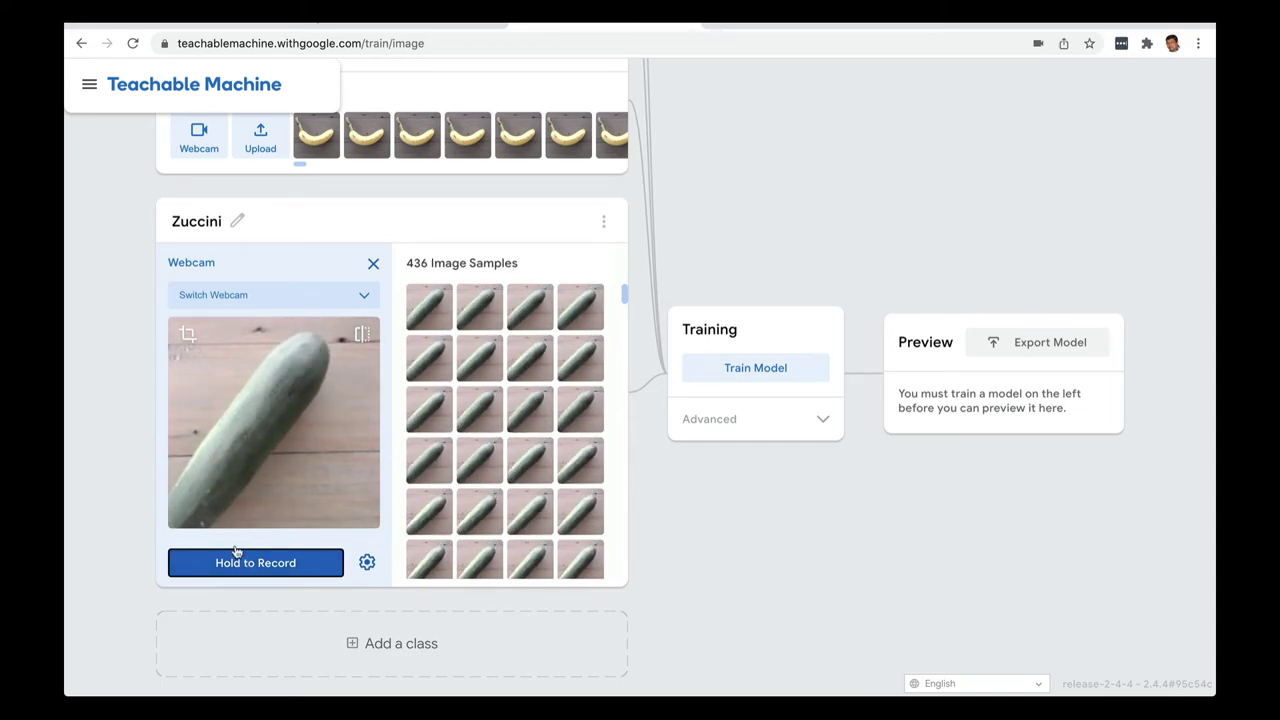
Train the model on the Apple, Lemon, Banana and Zuccini image samples.
{"action": "scroll", "coordinate": [181, 355], "scroll_direction": "up", "scroll_amount": 5}
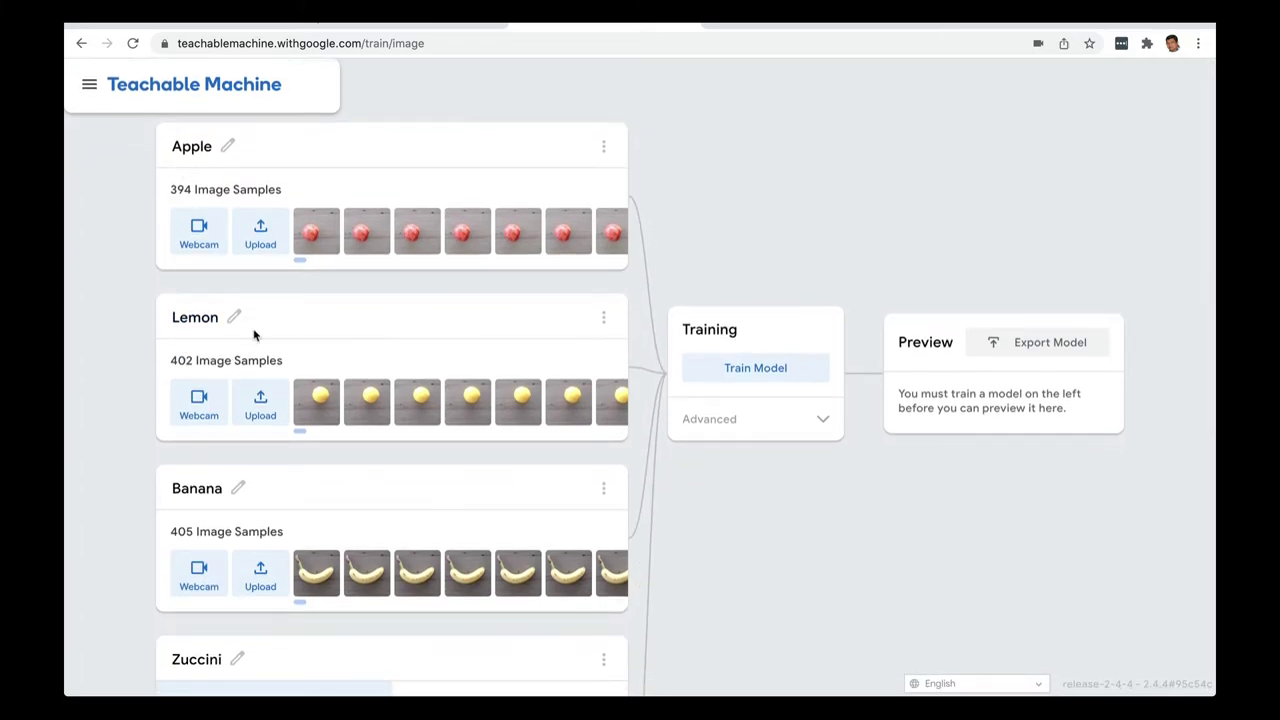
{"action": "scroll", "coordinate": [430, 435], "scroll_direction": "down", "scroll_amount": 3}
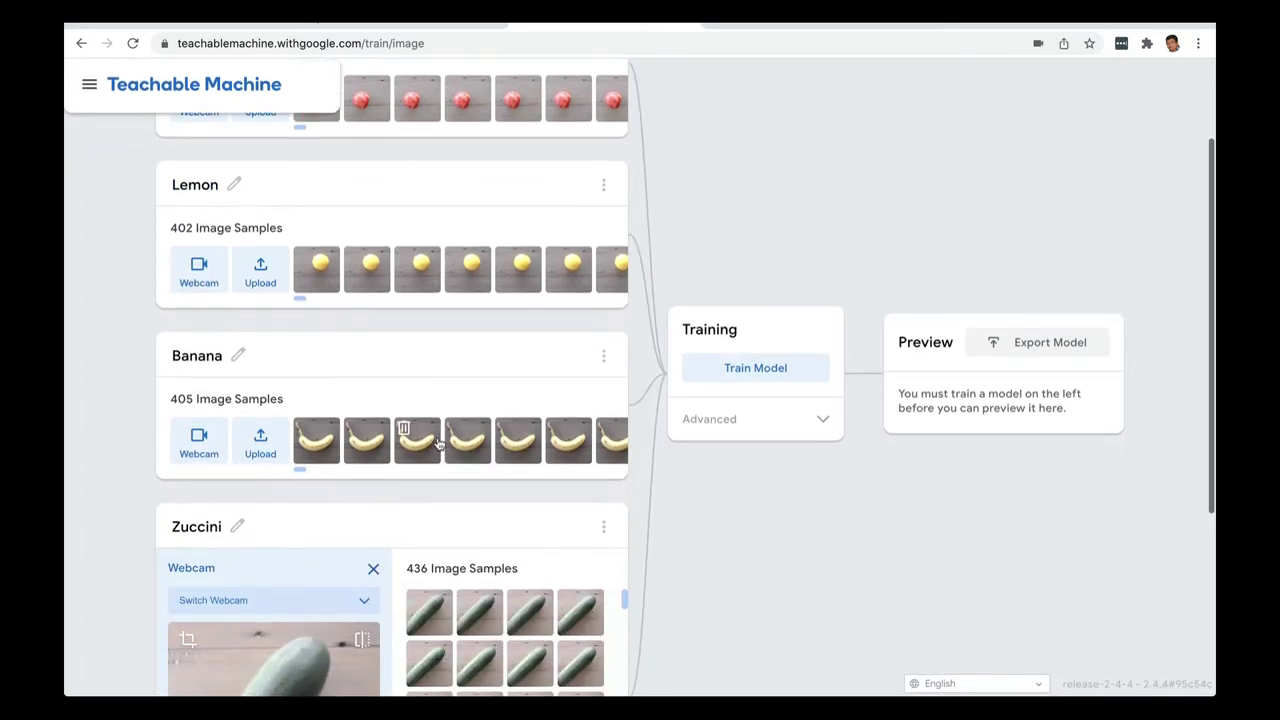
{"action": "scroll", "coordinate": [717, 540], "scroll_direction": "down", "scroll_amount": 2}
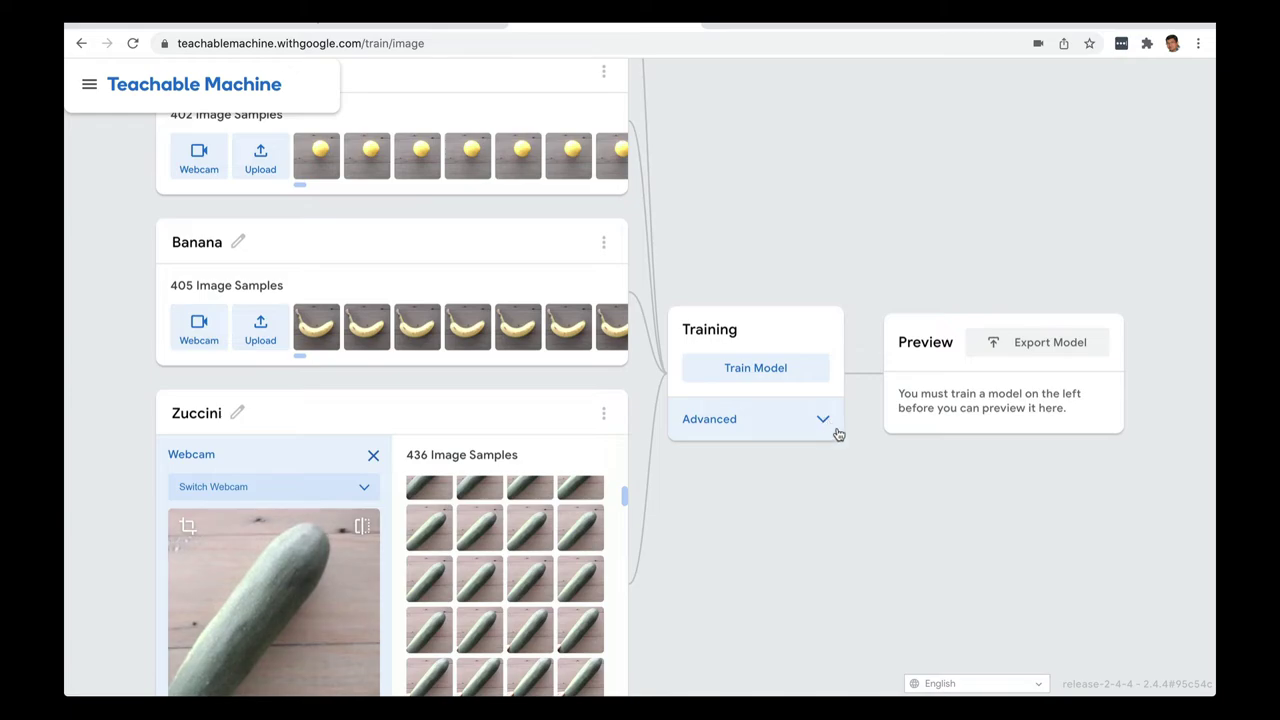
{"action": "left_click", "coordinate": [743, 370]}
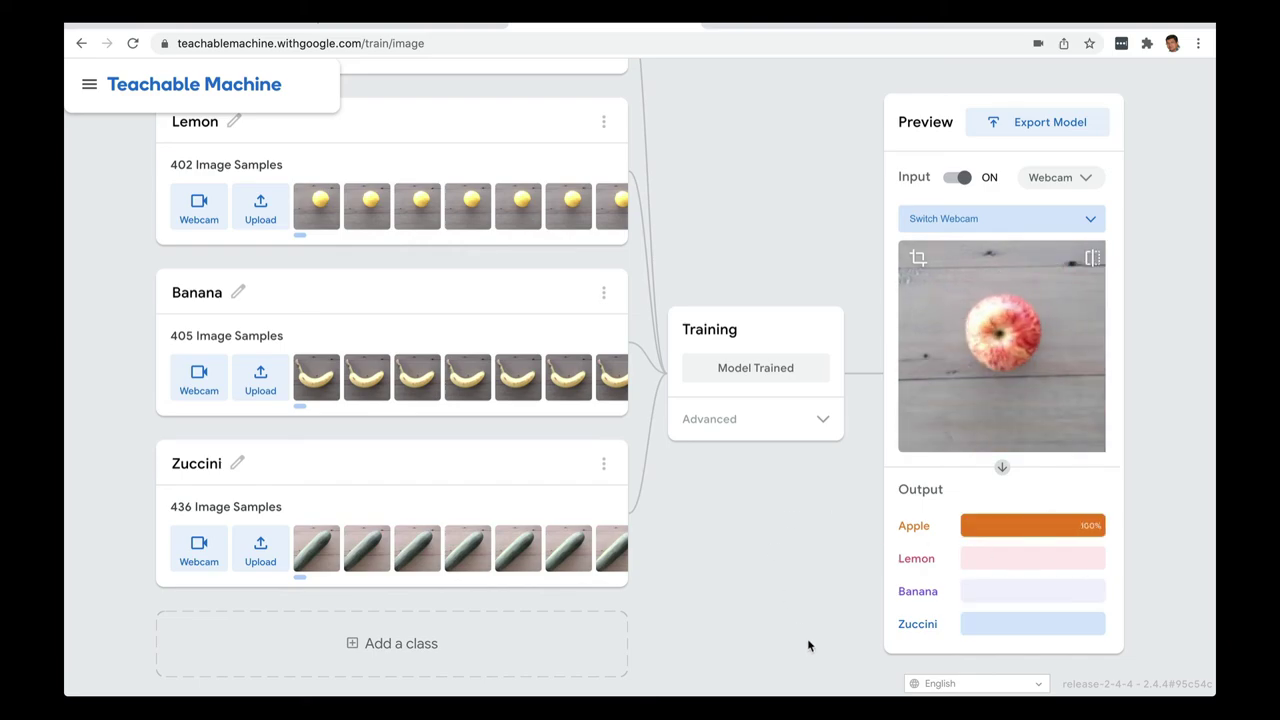
{"action": "scroll", "coordinate": [600, 540], "scroll_direction": "up", "scroll_amount": 2}
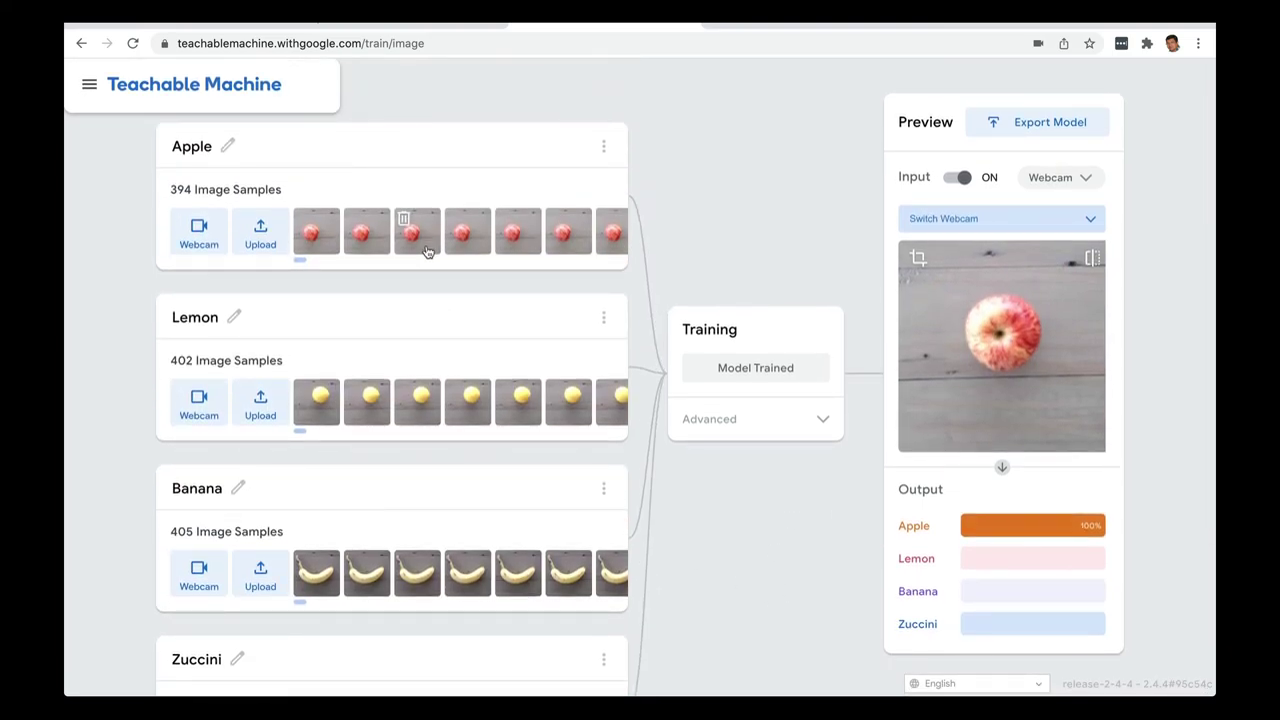
{"action": "scroll", "coordinate": [480, 396], "scroll_direction": "down", "scroll_amount": 1}
{"action": "scroll", "coordinate": [480, 396], "scroll_direction": "down", "scroll_amount": 1}
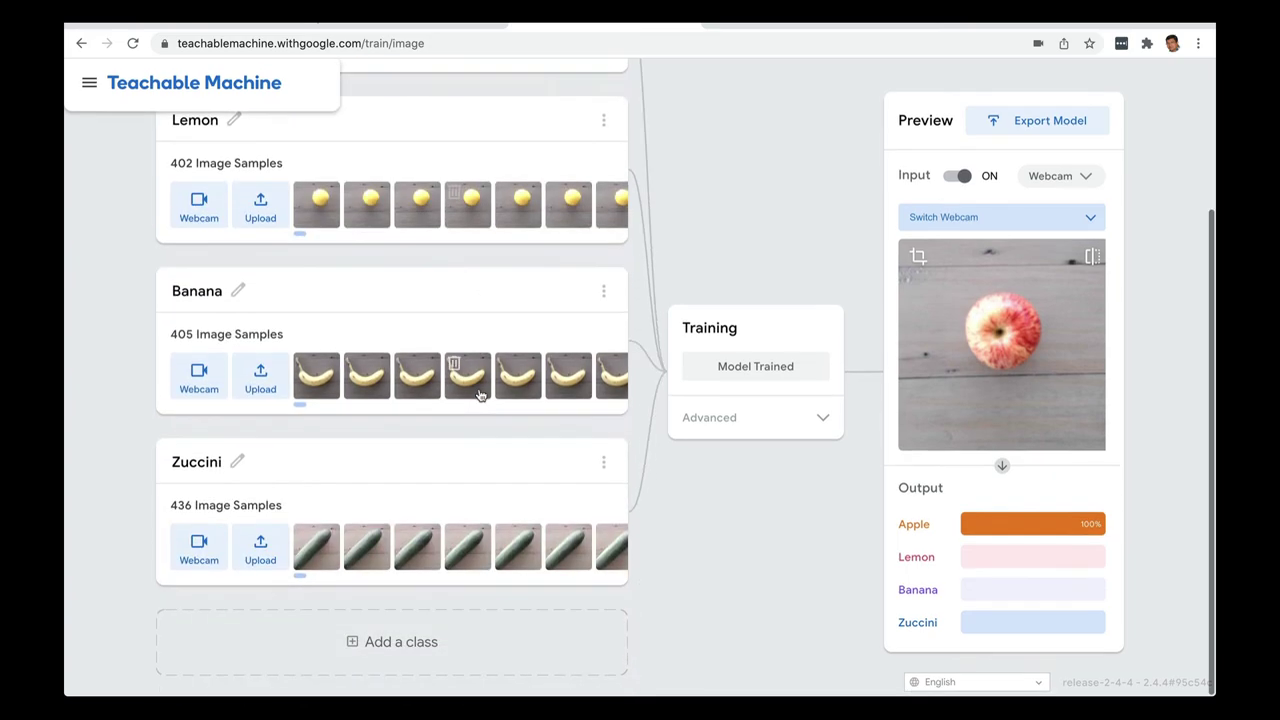